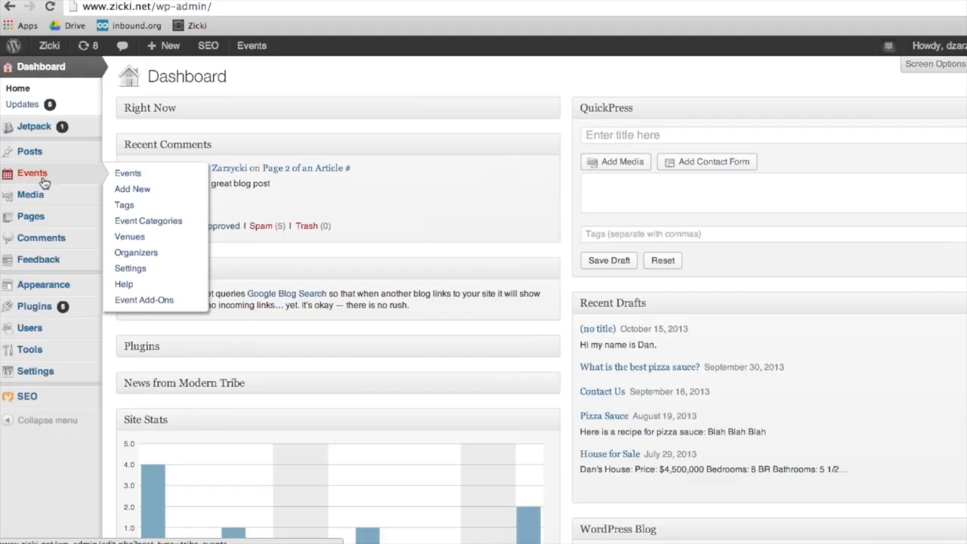
Start a new event from the events list and examine its date, location, organizer, website and cost fields.
click(117, 175)
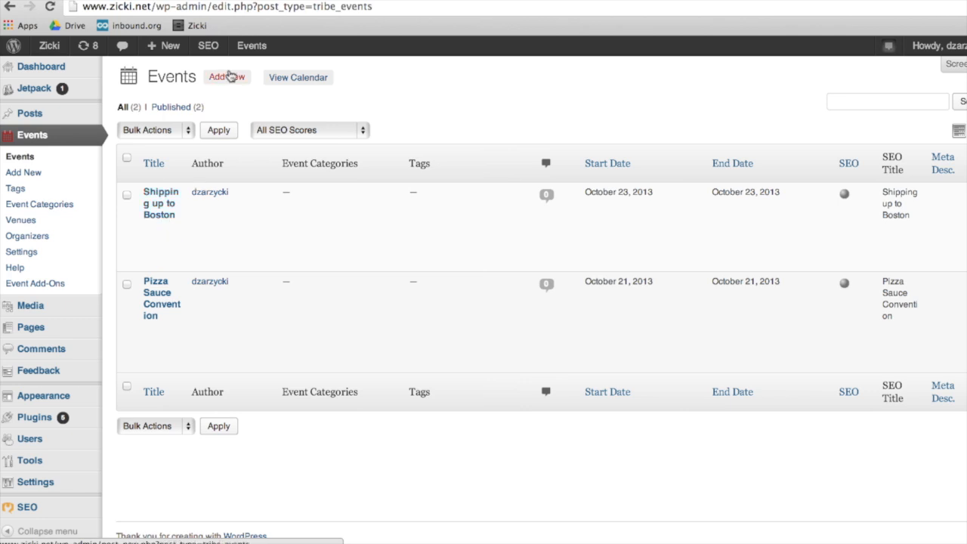
click(231, 79)
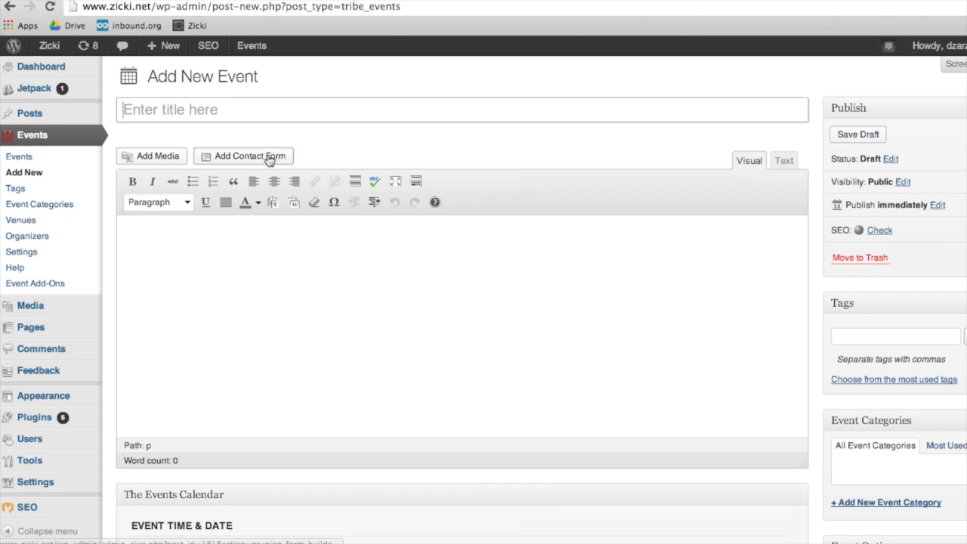
scroll(302, 263, down, 3)
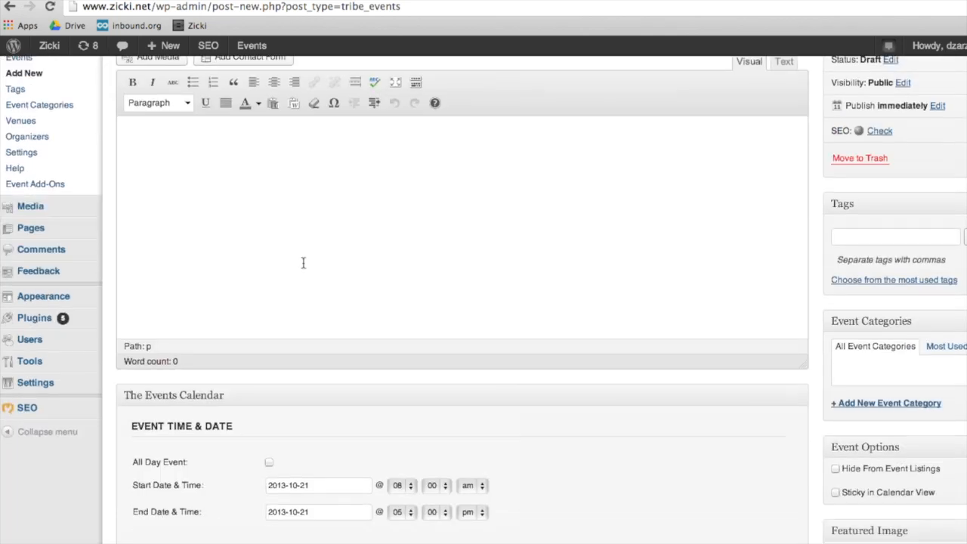
scroll(422, 309, down, 8)
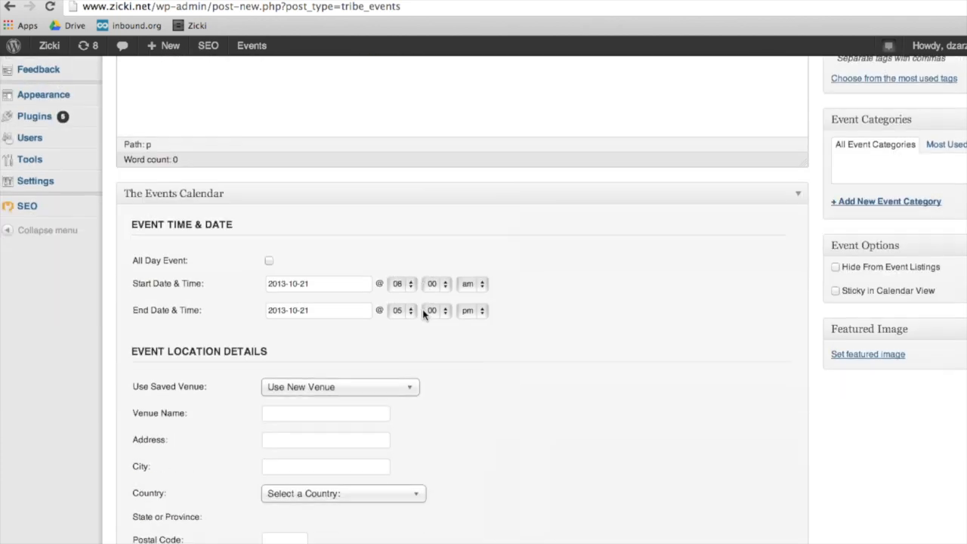
scroll(423, 315, down, 4)
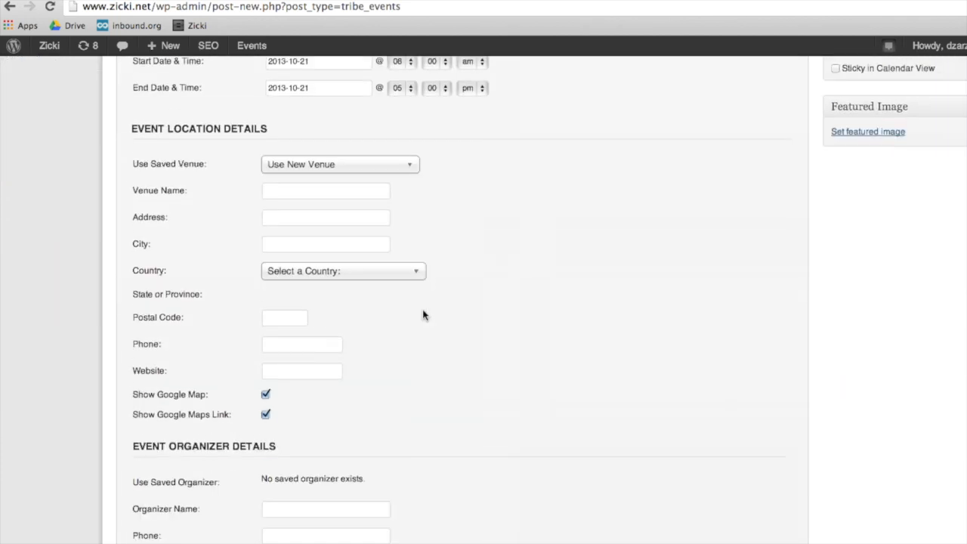
scroll(423, 315, down, 1)
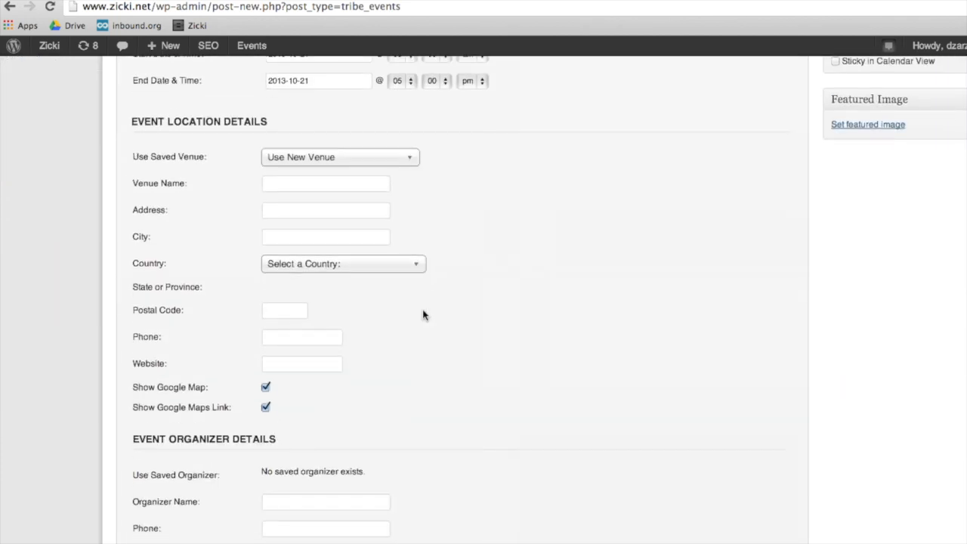
scroll(422, 310, down, 5)
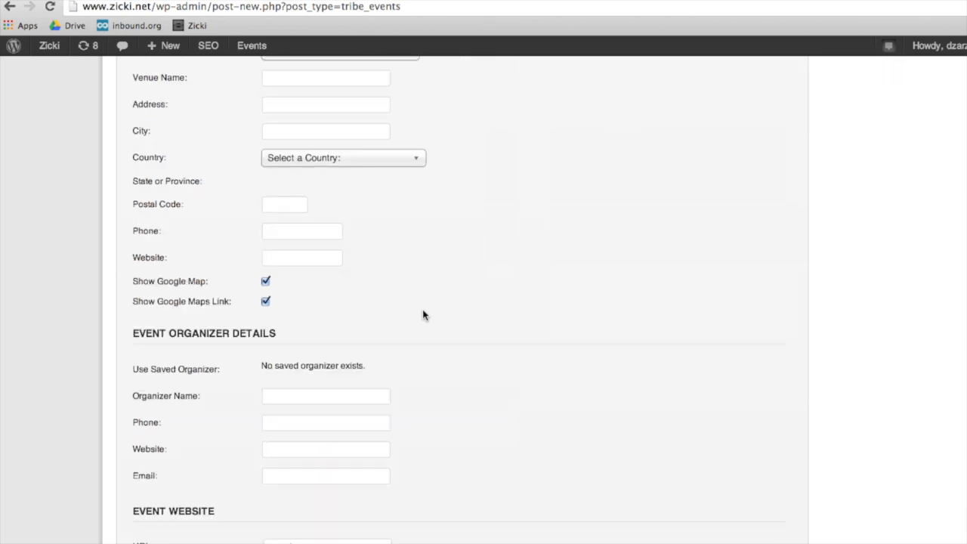
scroll(423, 315, down, 8)
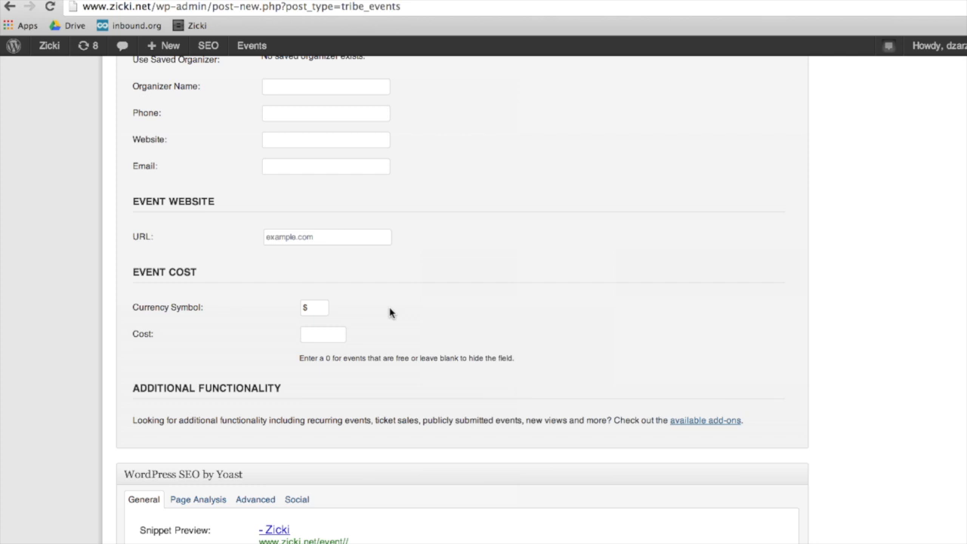
scroll(390, 312, up, 15)
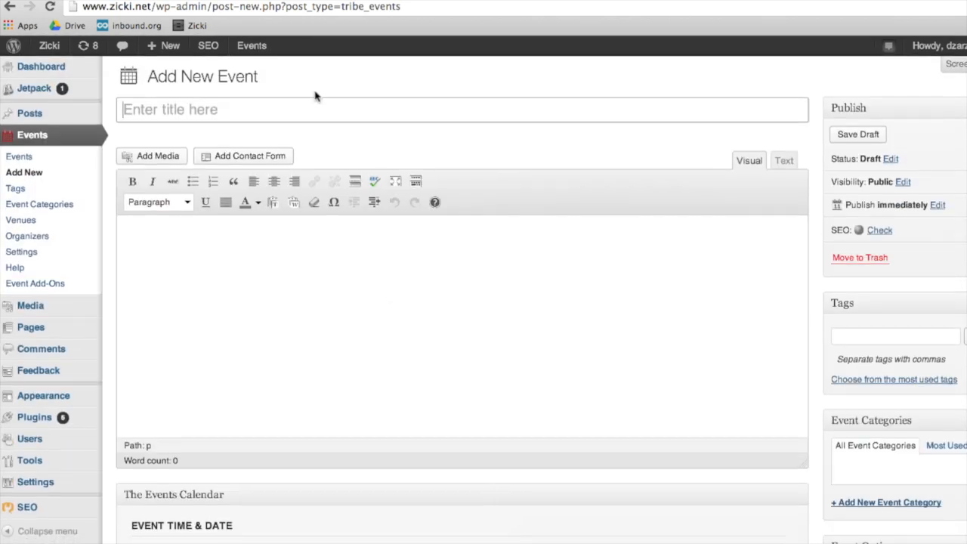
mouse_move(49, 49)
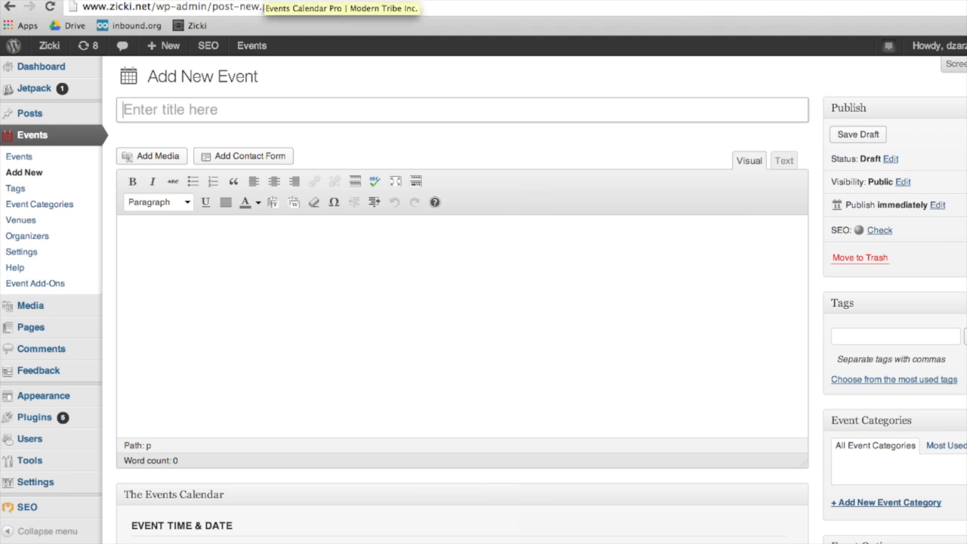
click(172, 7)
click(198, 7)
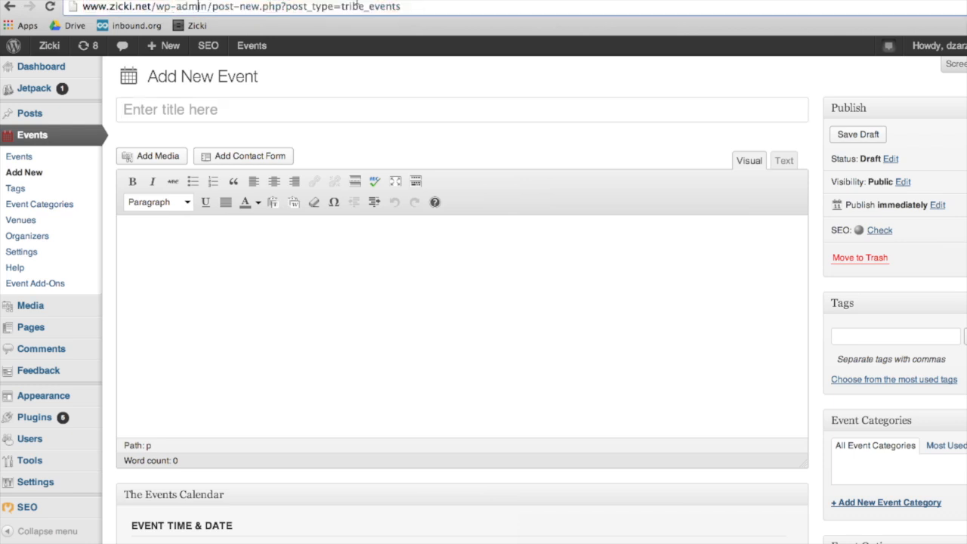
drag(414, 8, 156, 6)
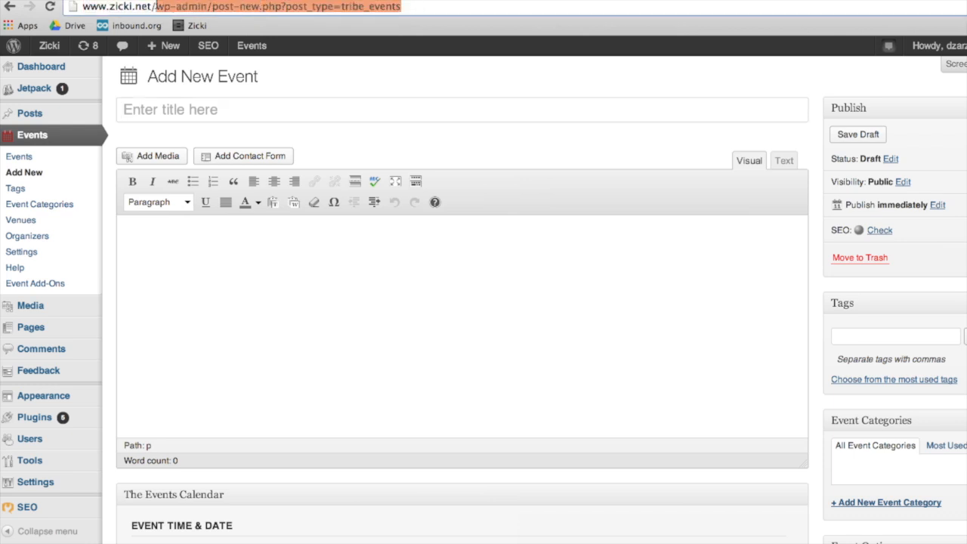
text(events)
key(Return)
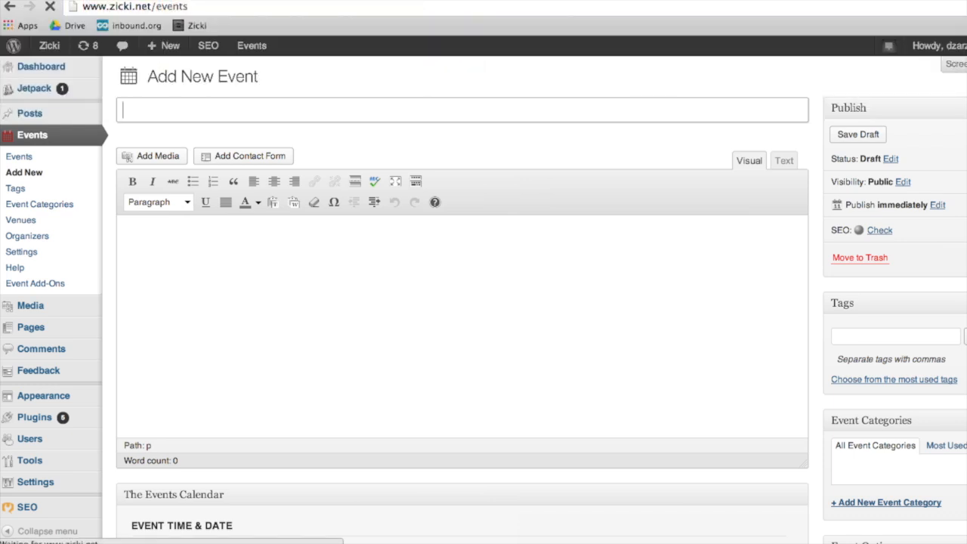
click(456, 107)
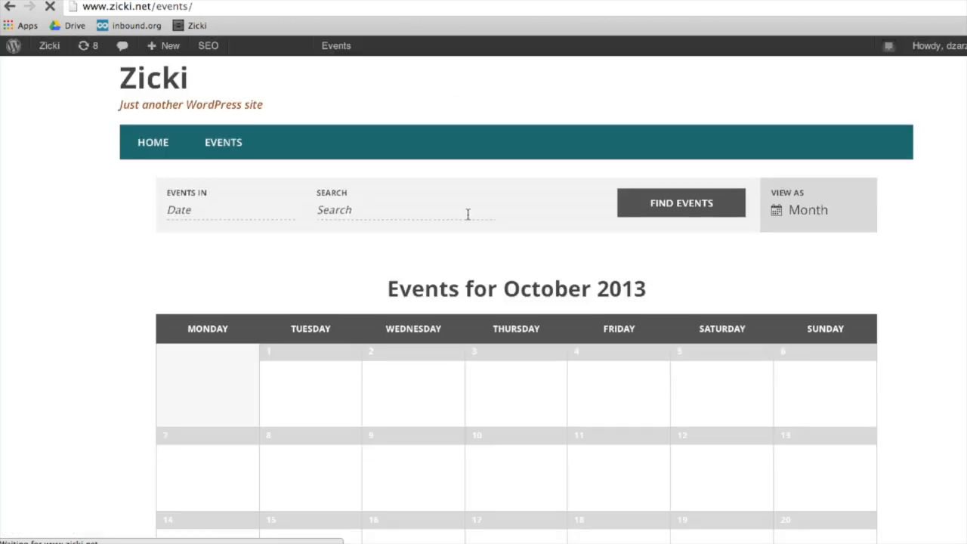
Look through the October 2013 calendar and preview the Shipping up to Boston event.
scroll(349, 303, down, 5)
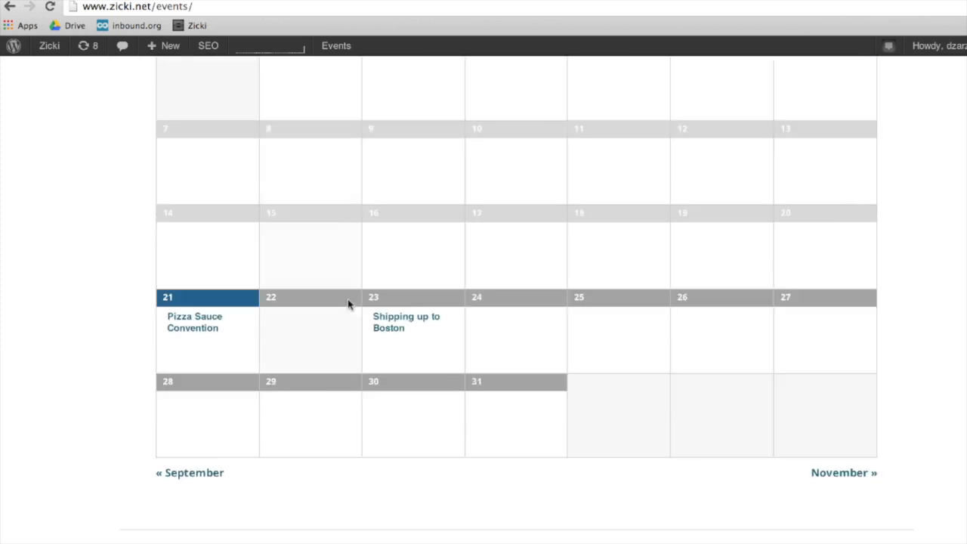
scroll(349, 304, down, 1)
mouse_move(390, 306)
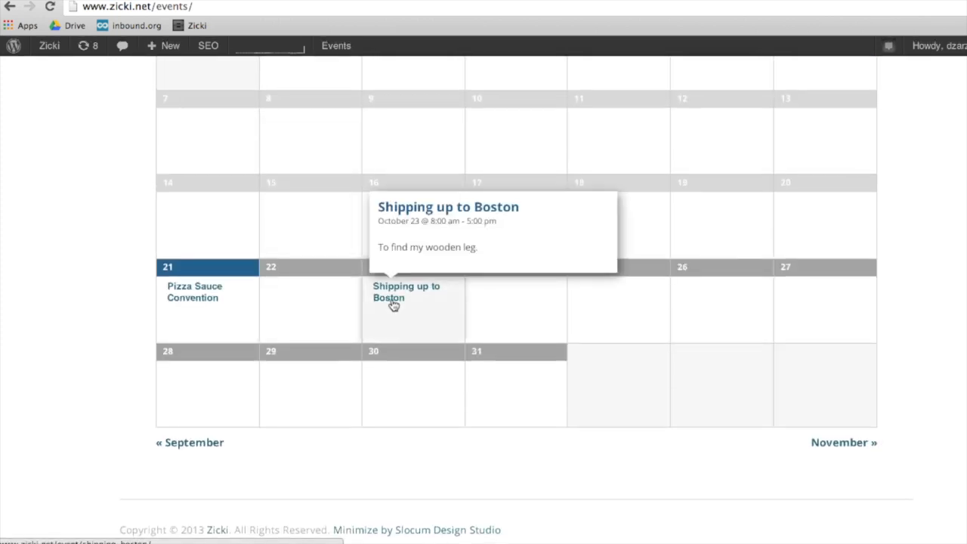
scroll(105, 258, up, 3)
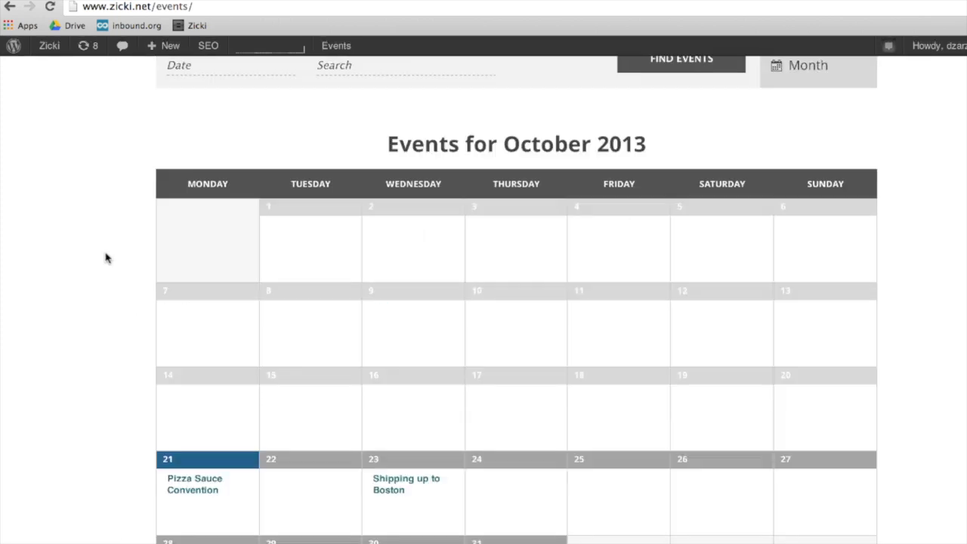
scroll(106, 259, up, 2)
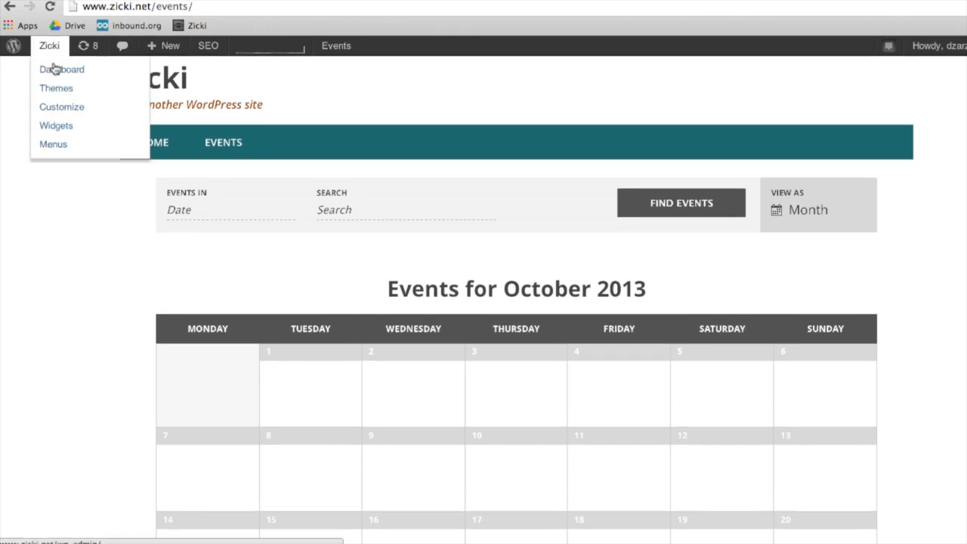
Return to the site's dashboard and open the Events page from the pages list for editing.
click(54, 71)
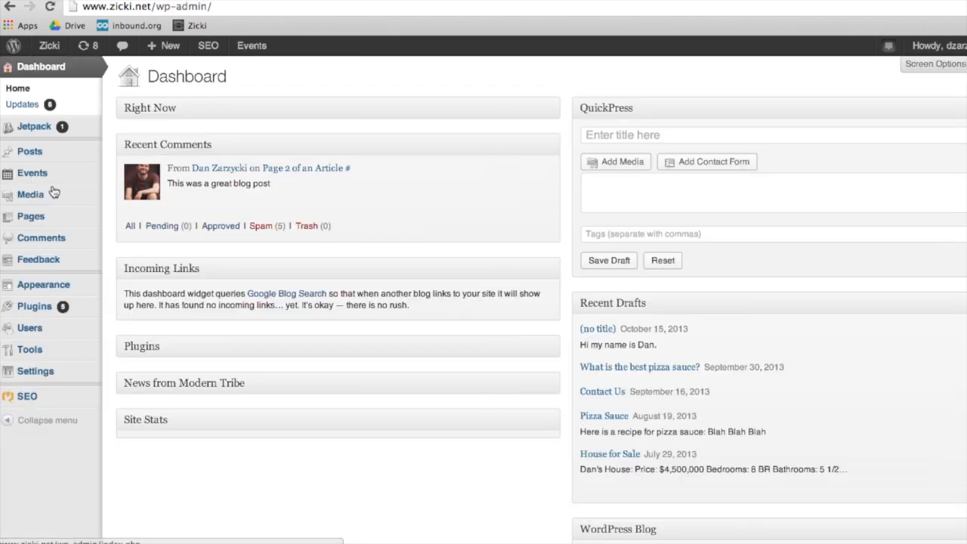
mouse_move(32, 218)
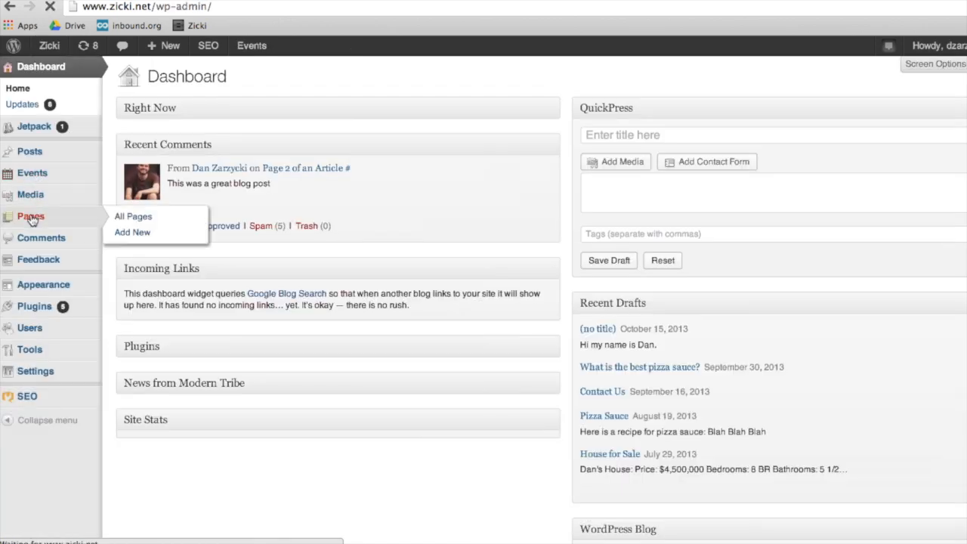
click(32, 219)
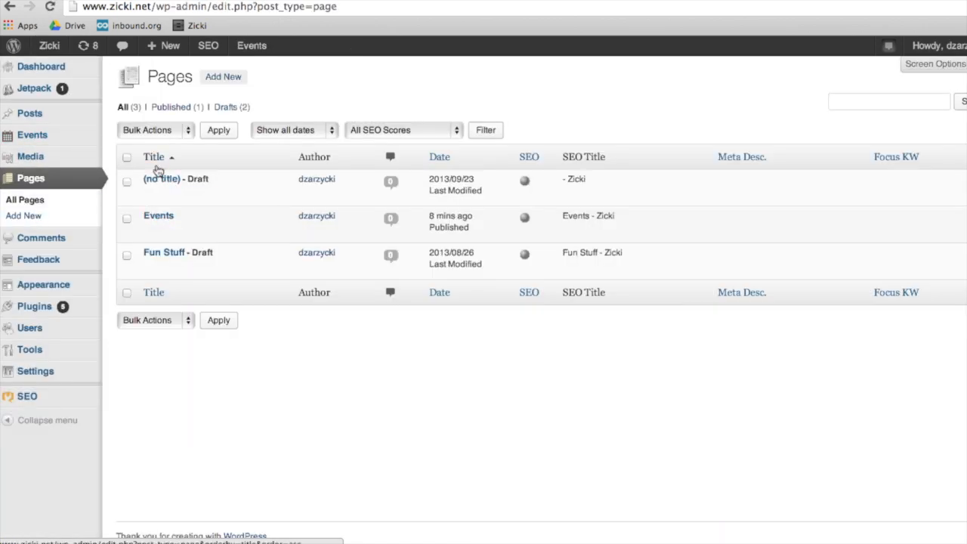
click(152, 217)
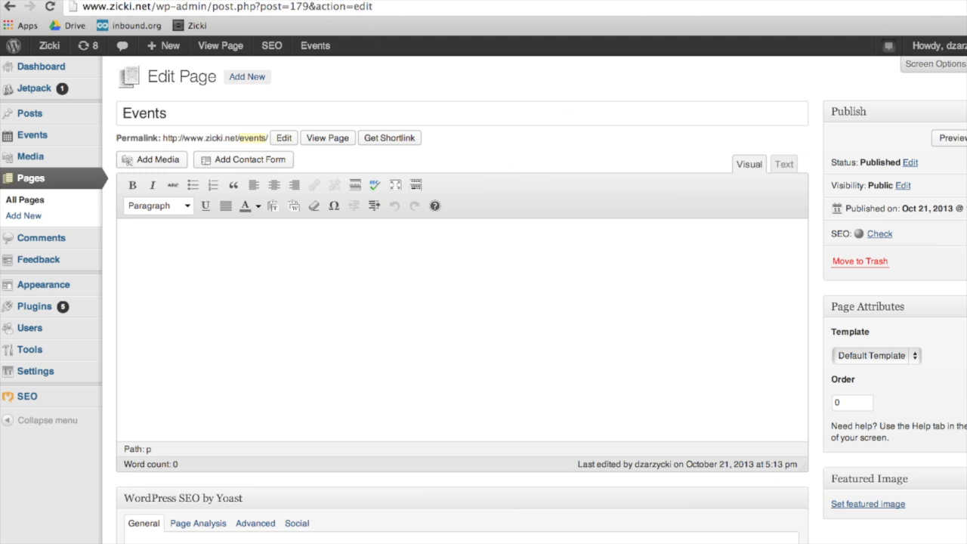
Visit the live site's Events page and preview the Shipping up to Boston and Pizza Sauce Convention entries.
click(47, 50)
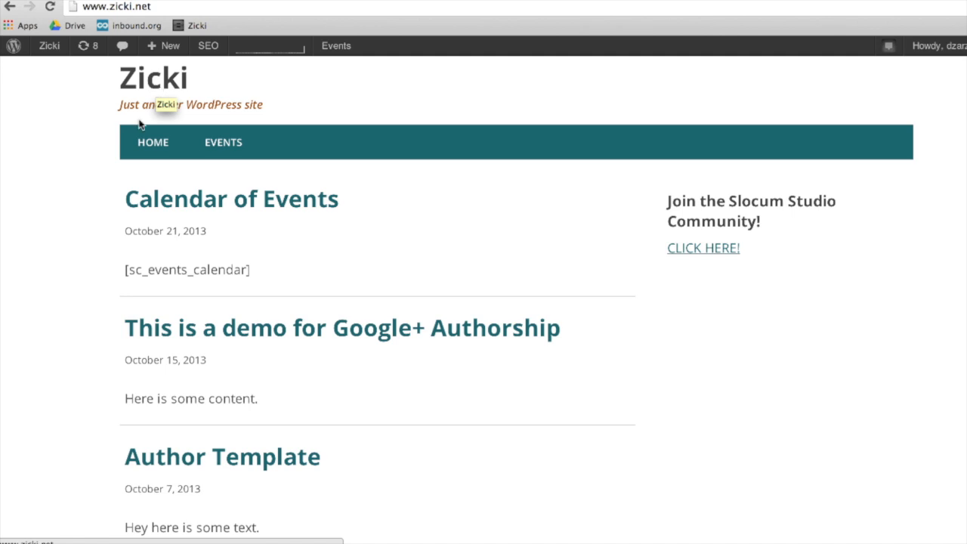
click(221, 146)
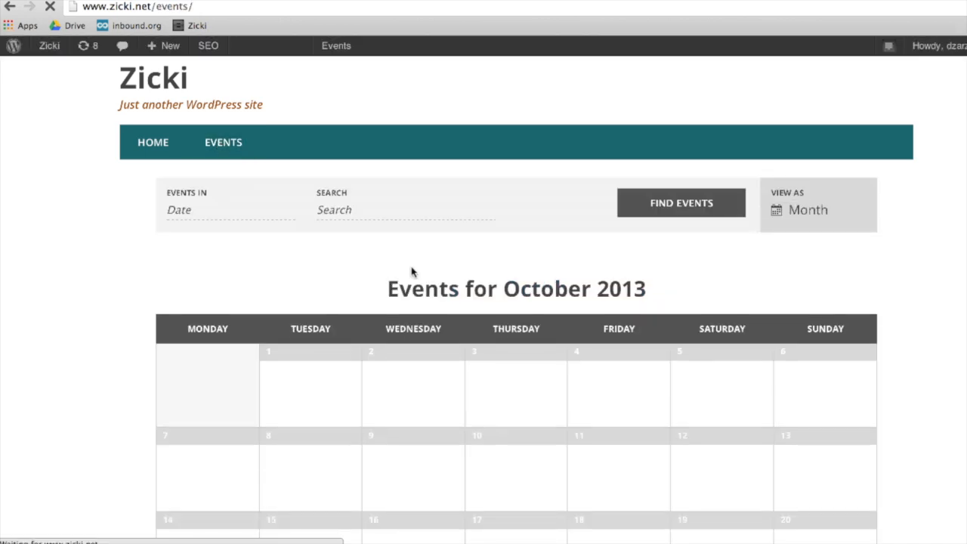
scroll(410, 270, down, 1)
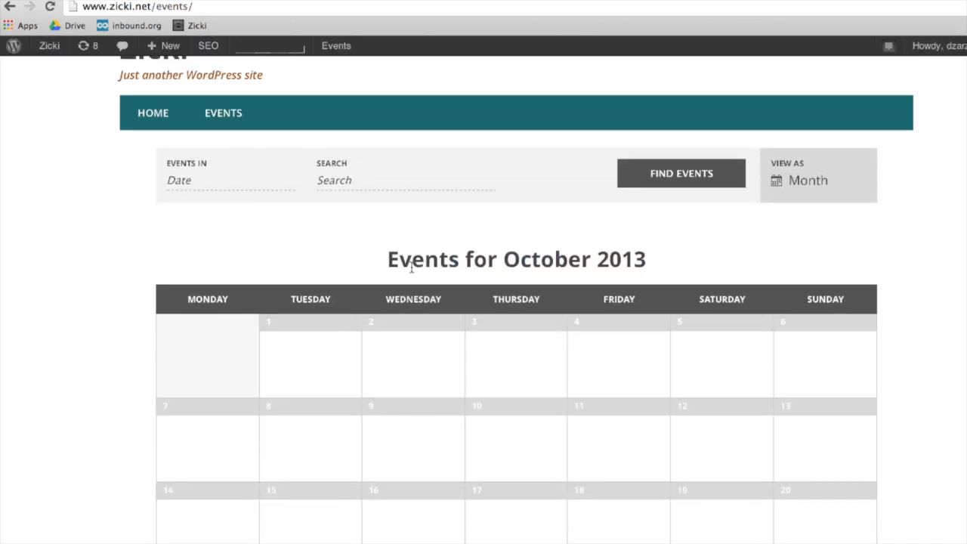
scroll(412, 269, down, 5)
scroll(412, 269, up, 1)
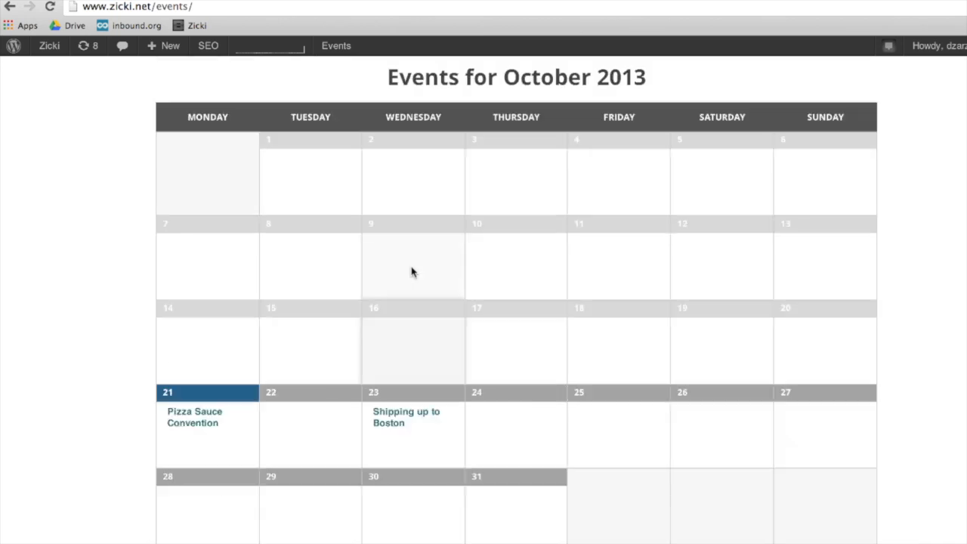
mouse_move(383, 426)
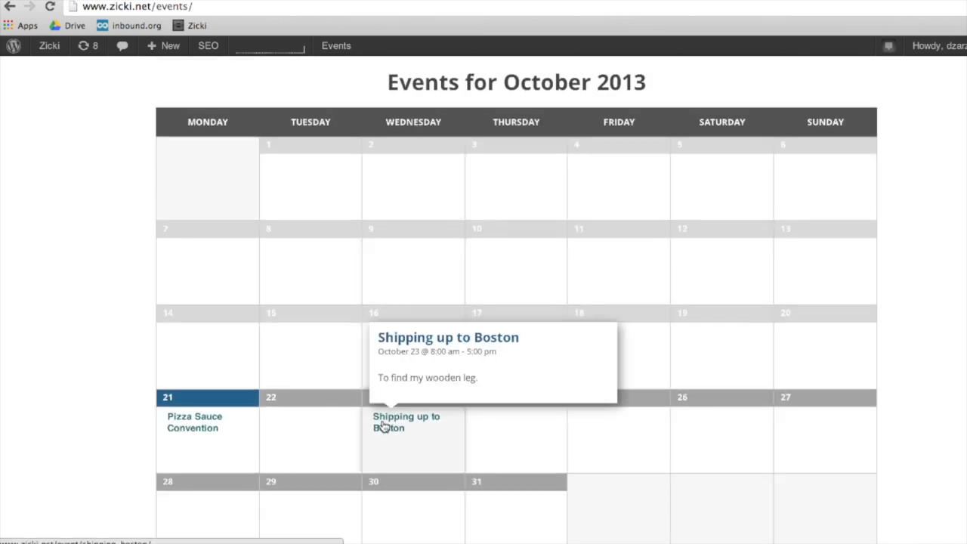
mouse_move(186, 421)
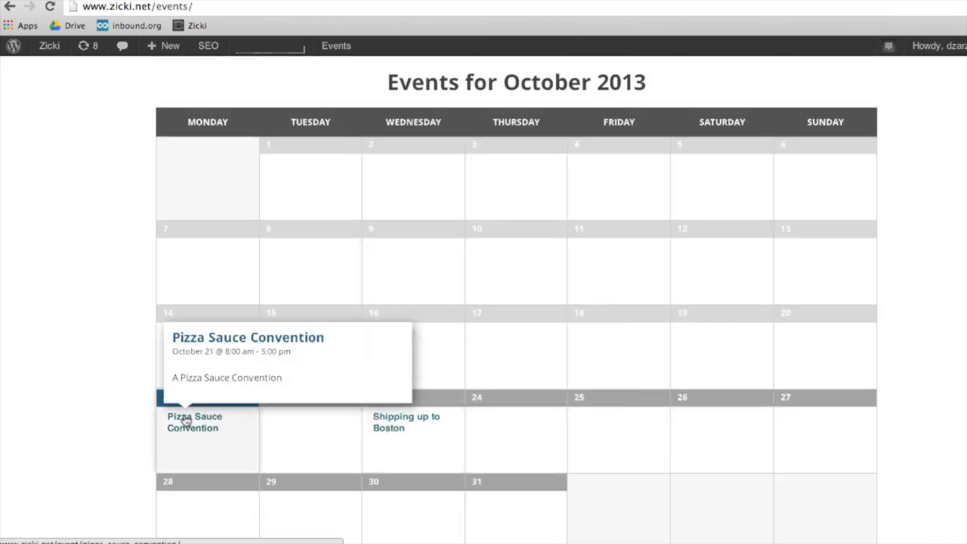
Open the Shipping up to Boston event from the calendar and review its details, venue and map.
click(396, 434)
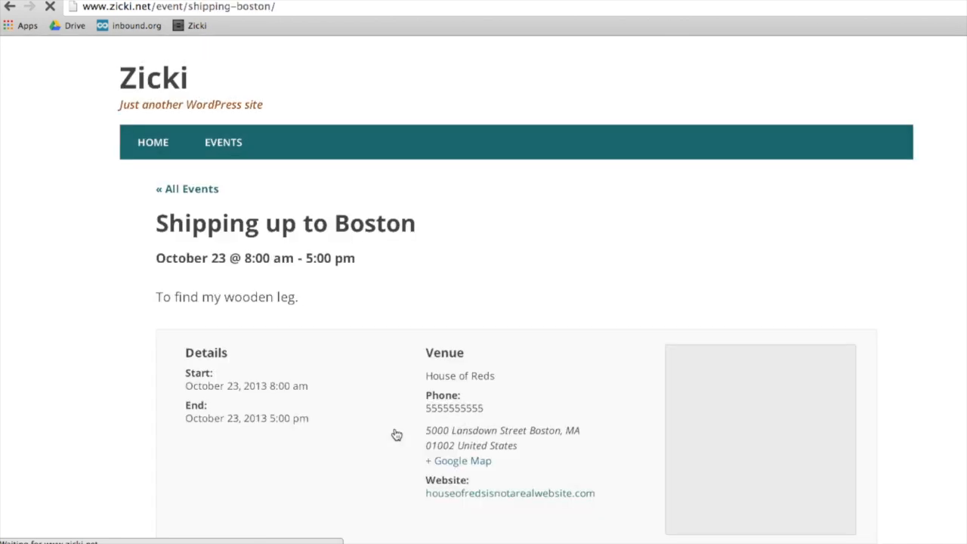
scroll(396, 434, down, 3)
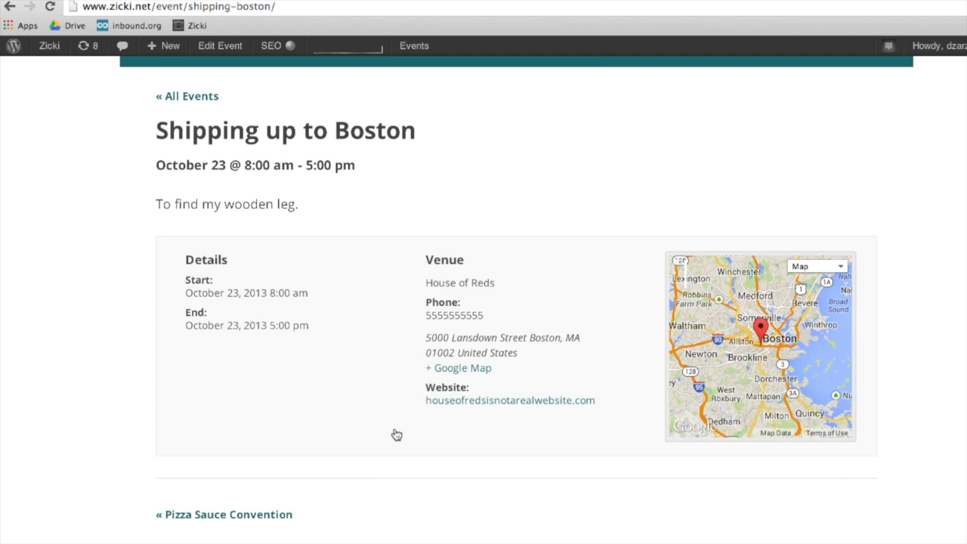
scroll(397, 434, down, 1)
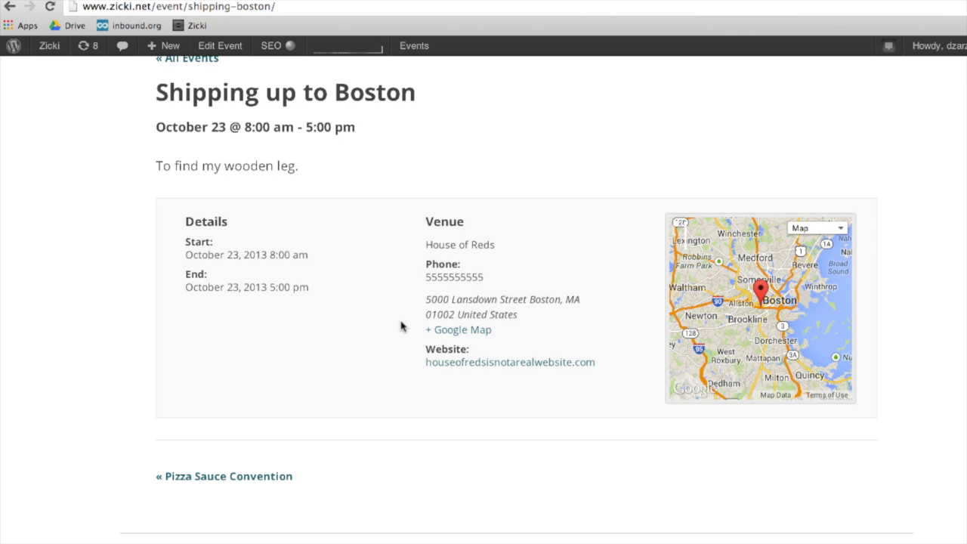
scroll(400, 326, up, 3)
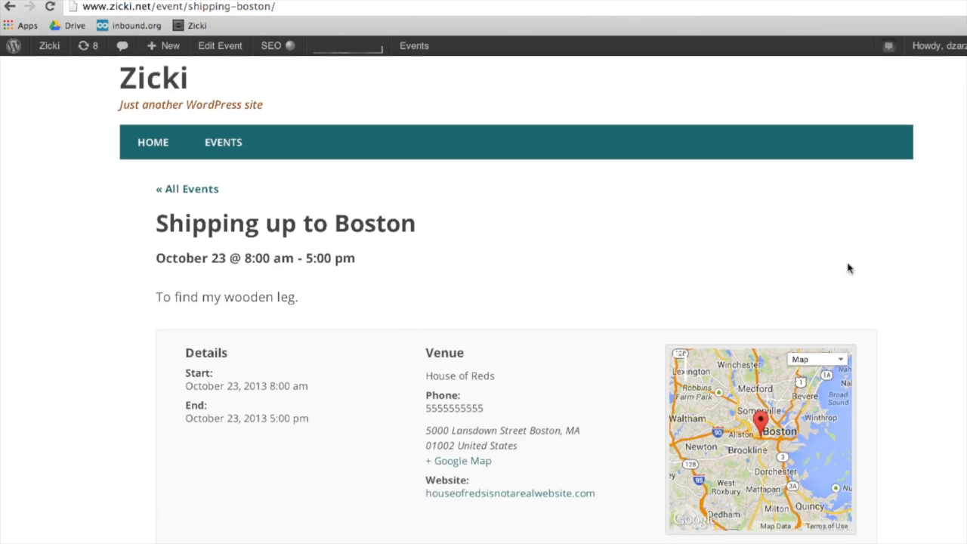